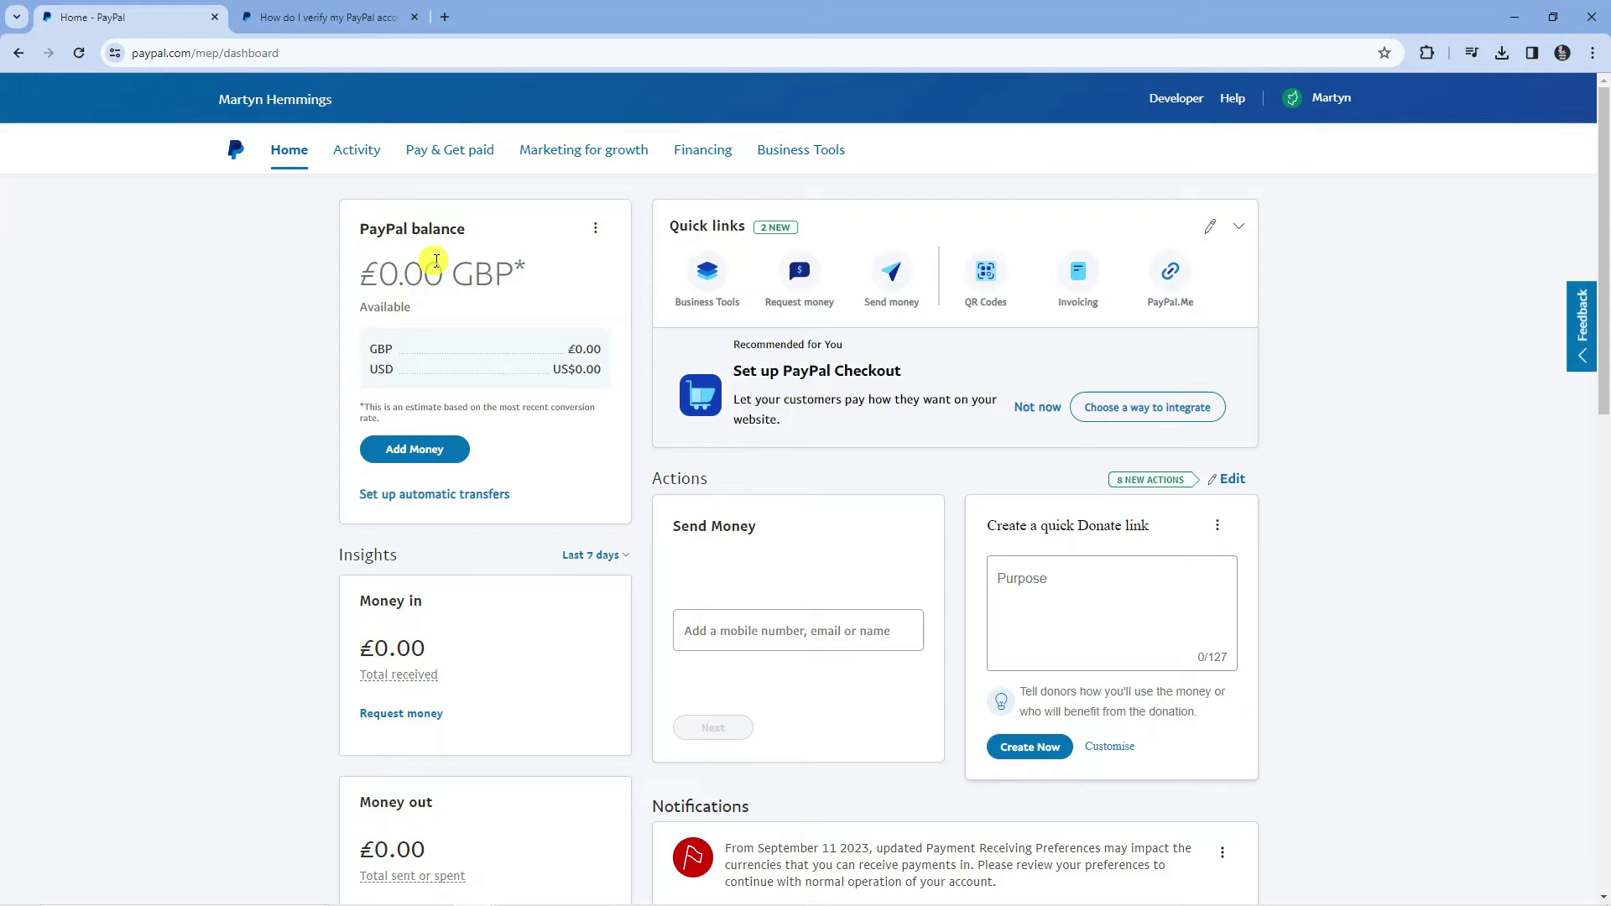
# Read the PayPal account verification help article, highlighting its question heading.
pyautogui.click(325, 16)
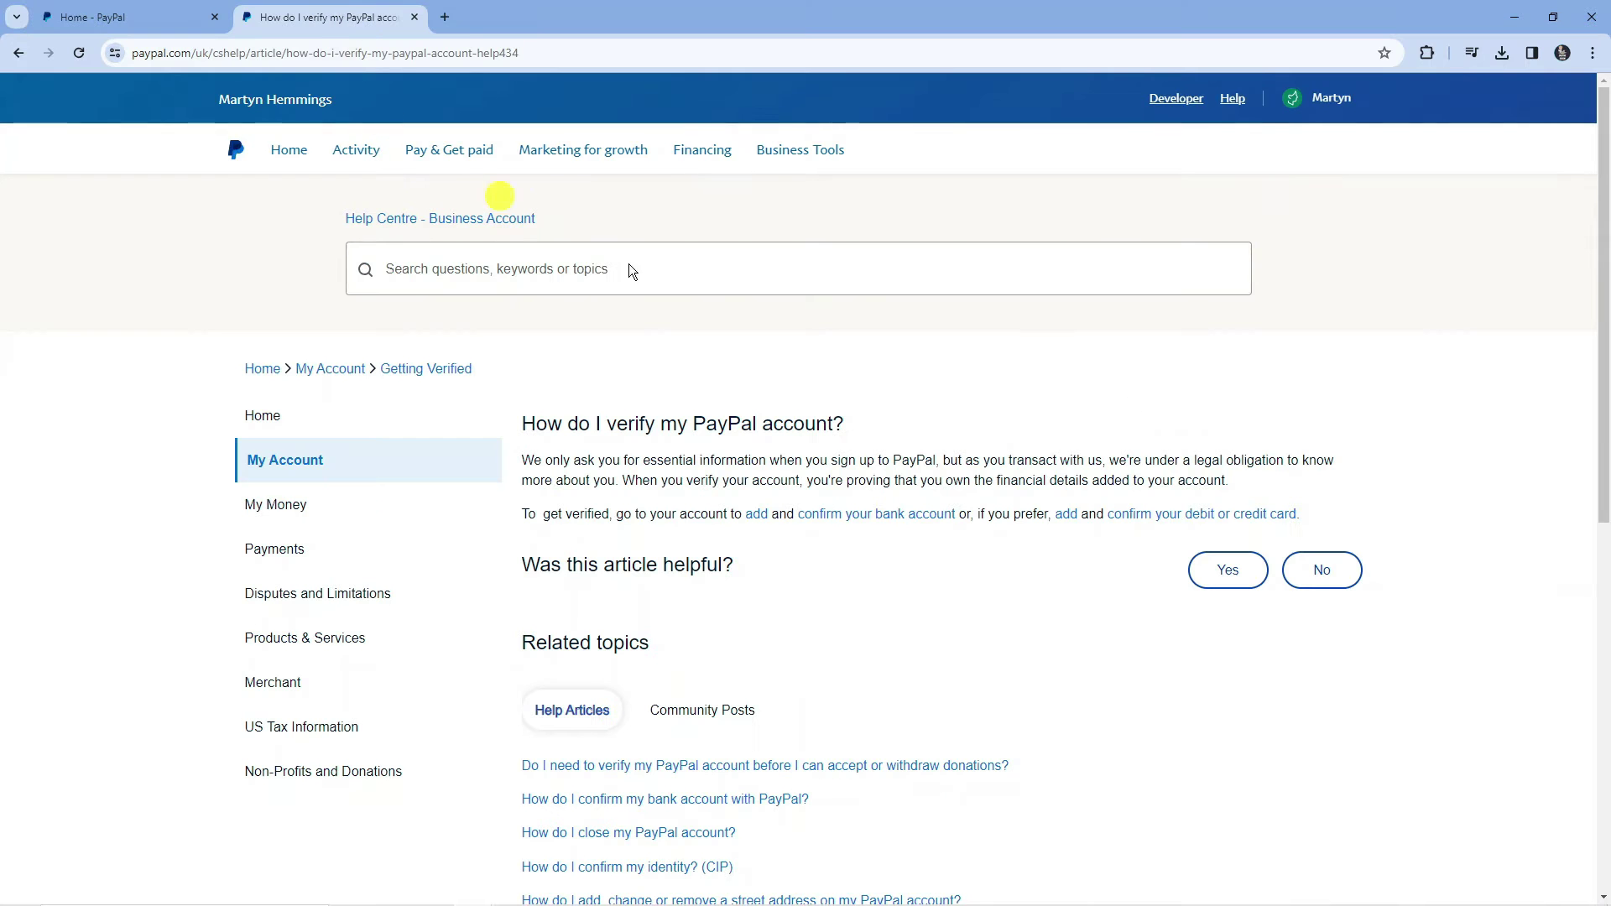
pyautogui.moveTo(523, 423); pyautogui.dragTo(858, 422)
pyautogui.click(1011, 422)
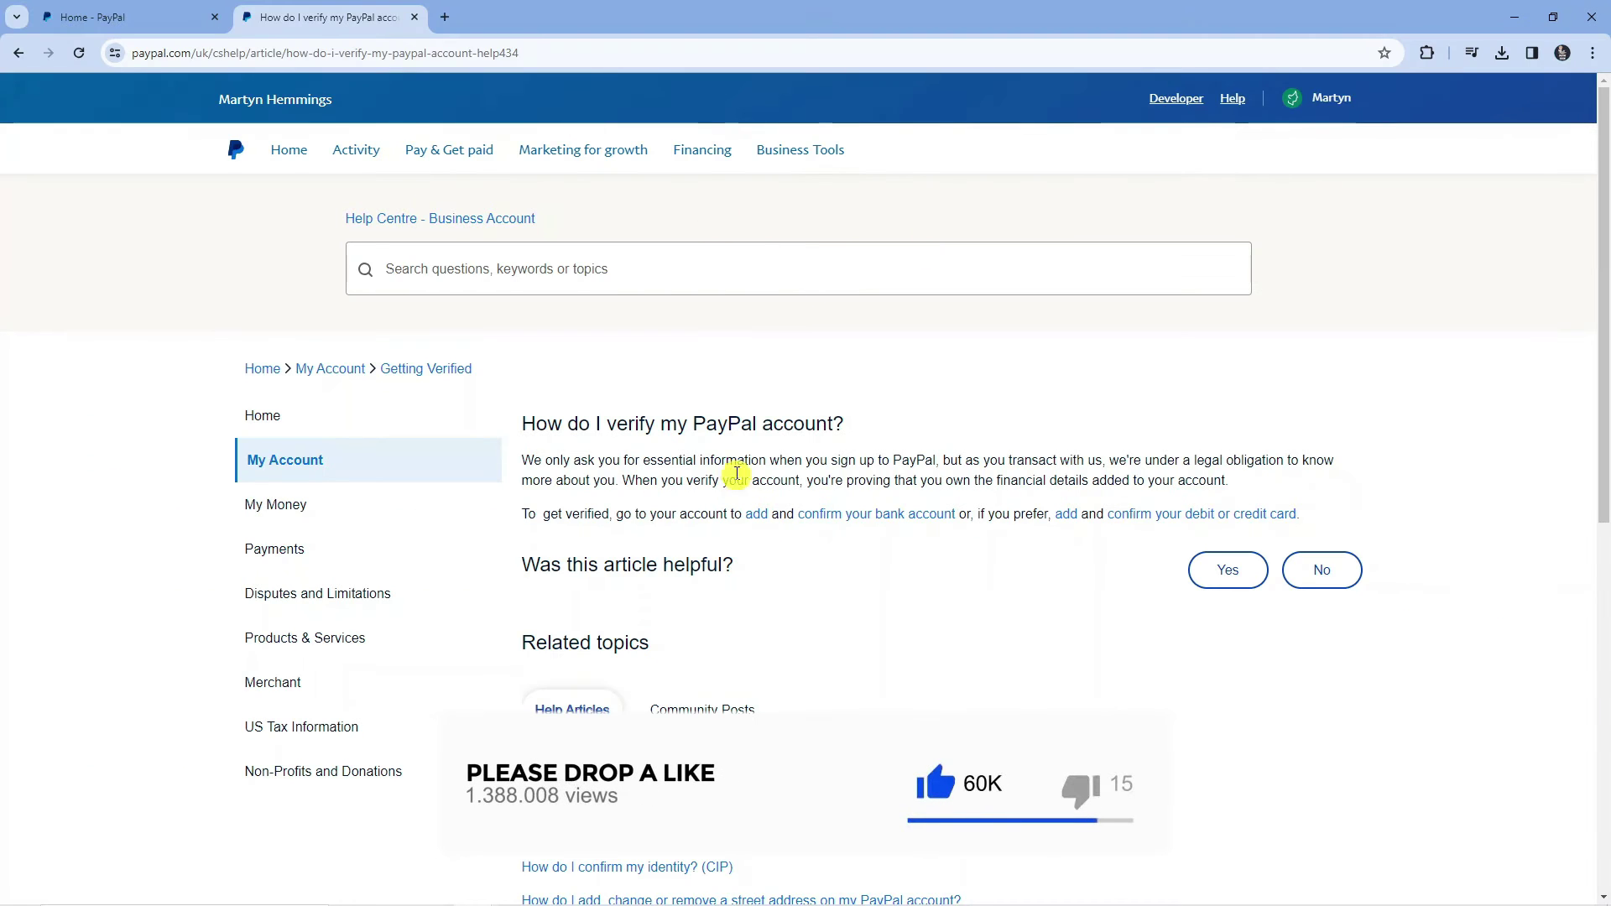
# Return to the business dashboard and expand the Pay & Get paid menu.
pyautogui.click(119, 16)
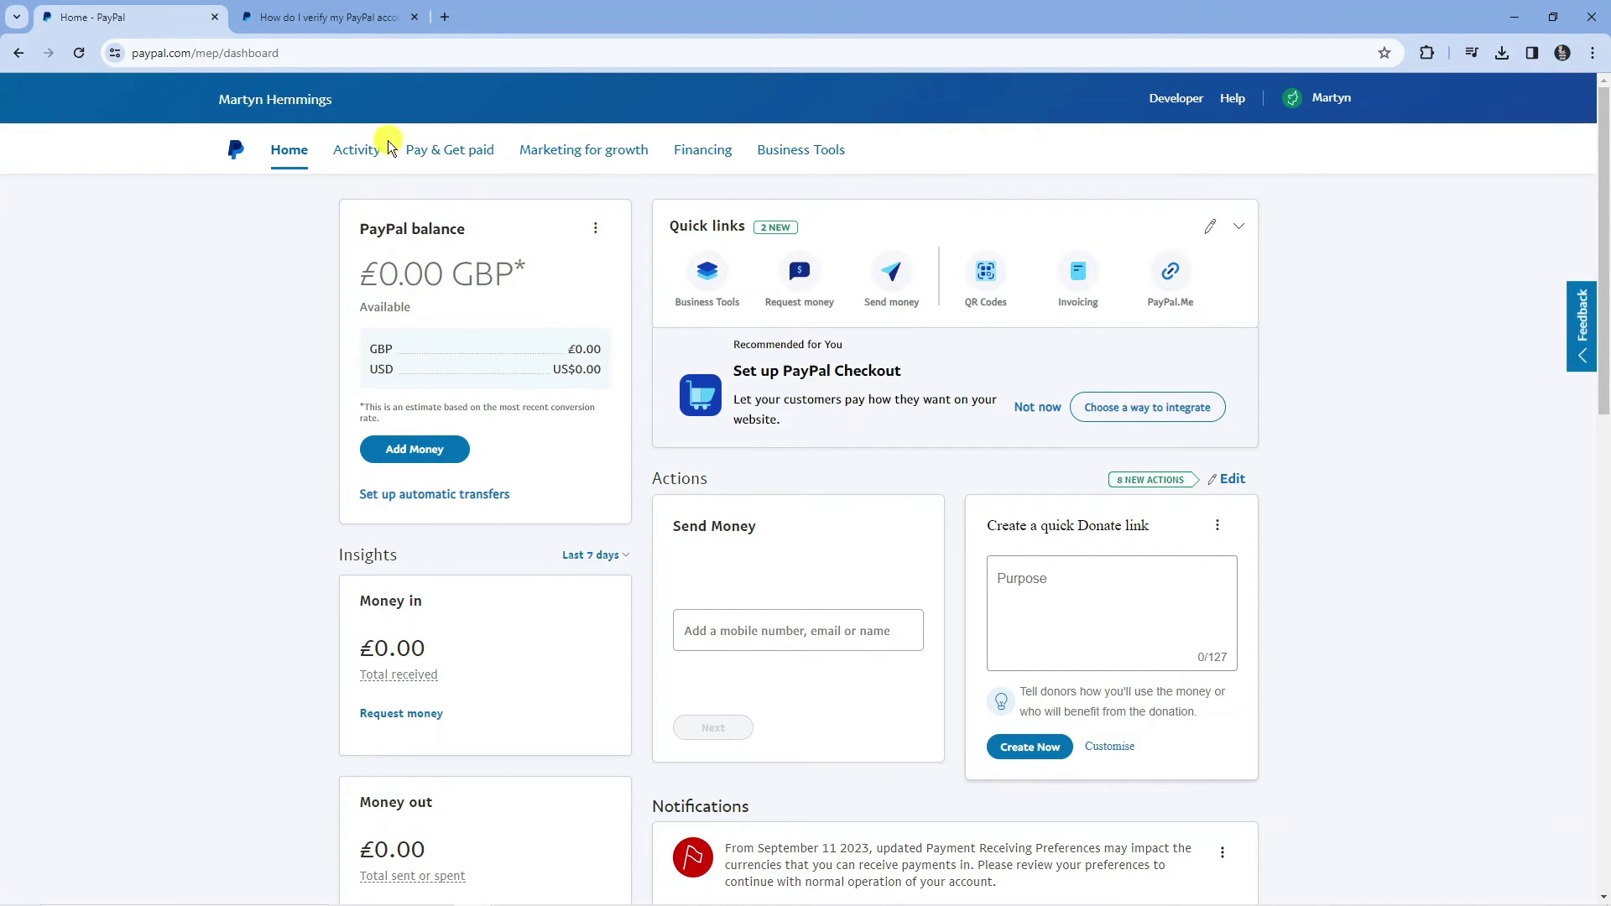
pyautogui.click(449, 149)
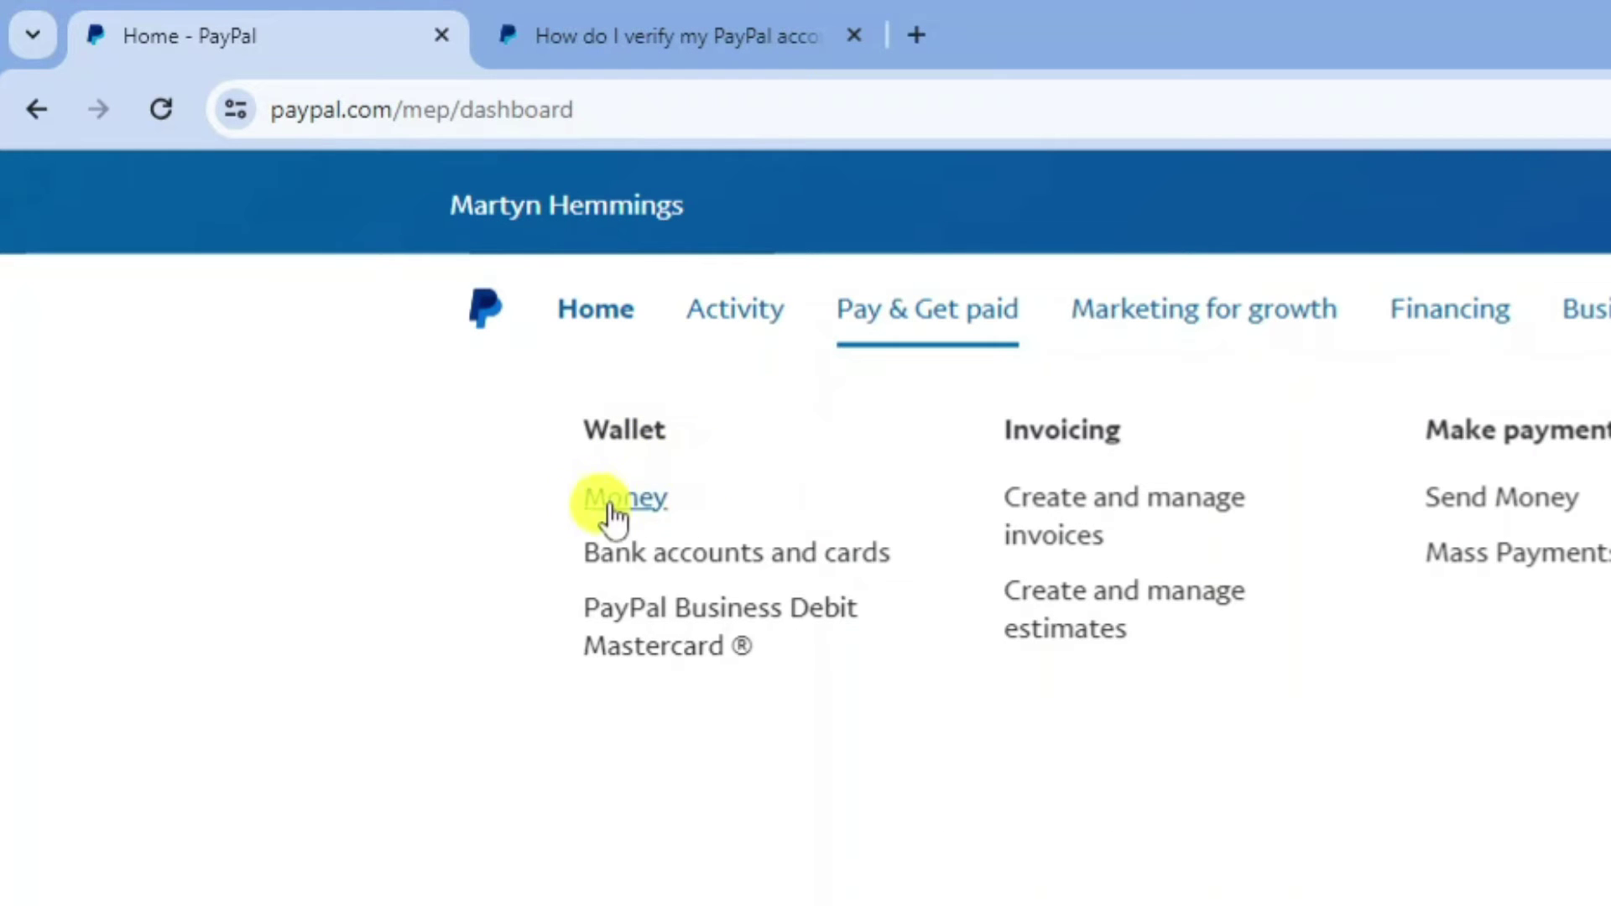
# Open Wallet's 'Bank accounts and cards' to see the linked Lloyds and Revolut cards.
pyautogui.click(762, 558)
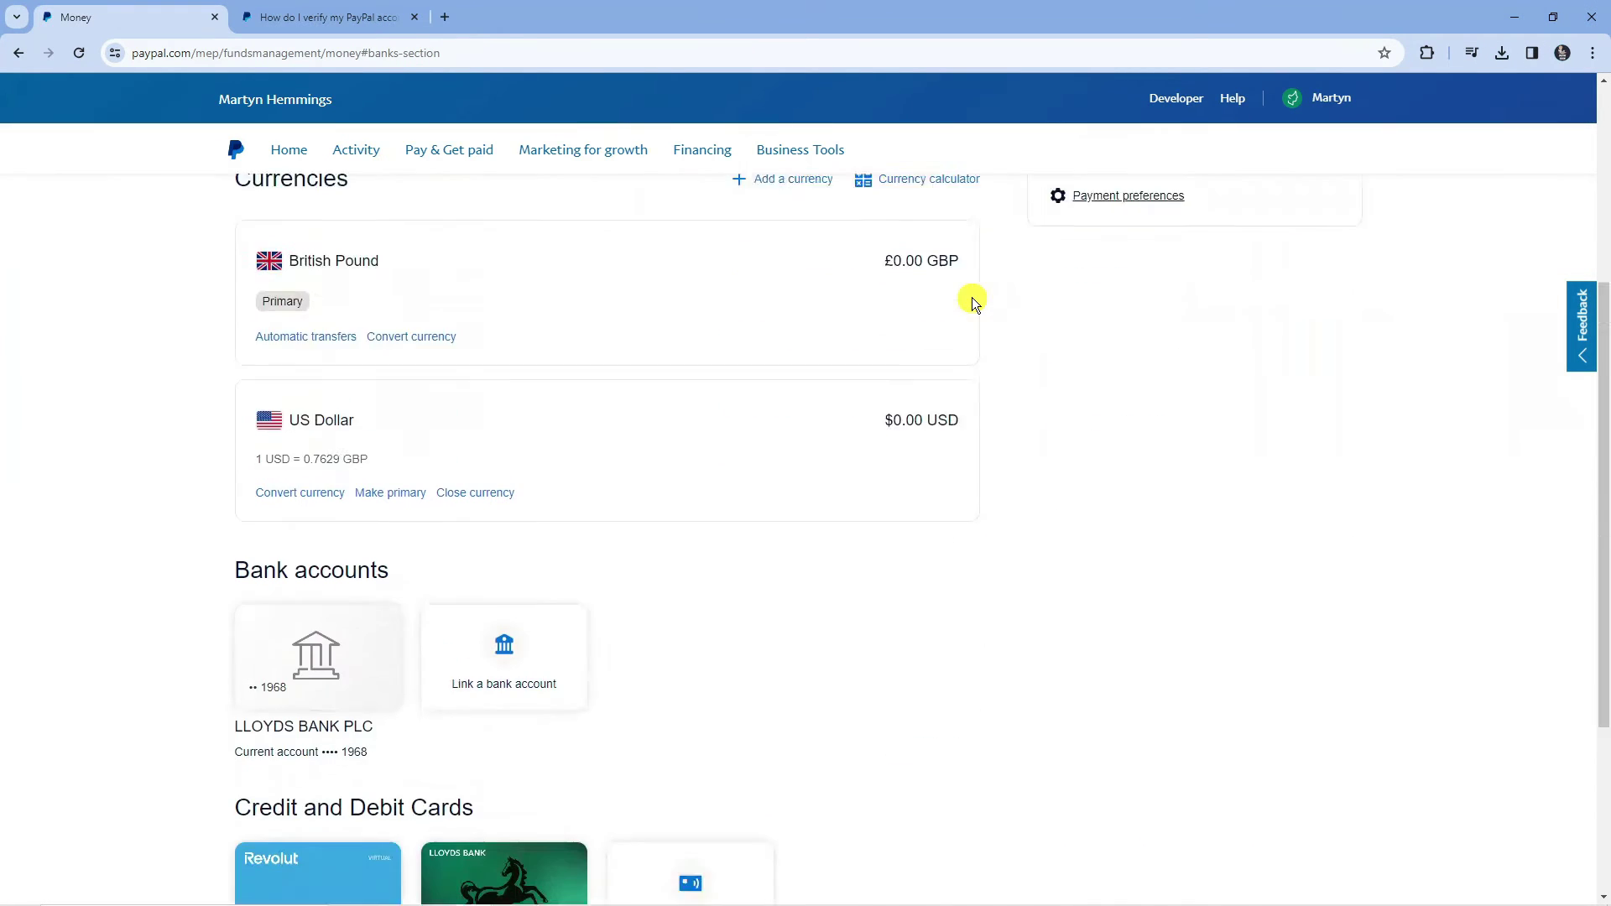
pyautogui.scroll(-2, 971, 297)
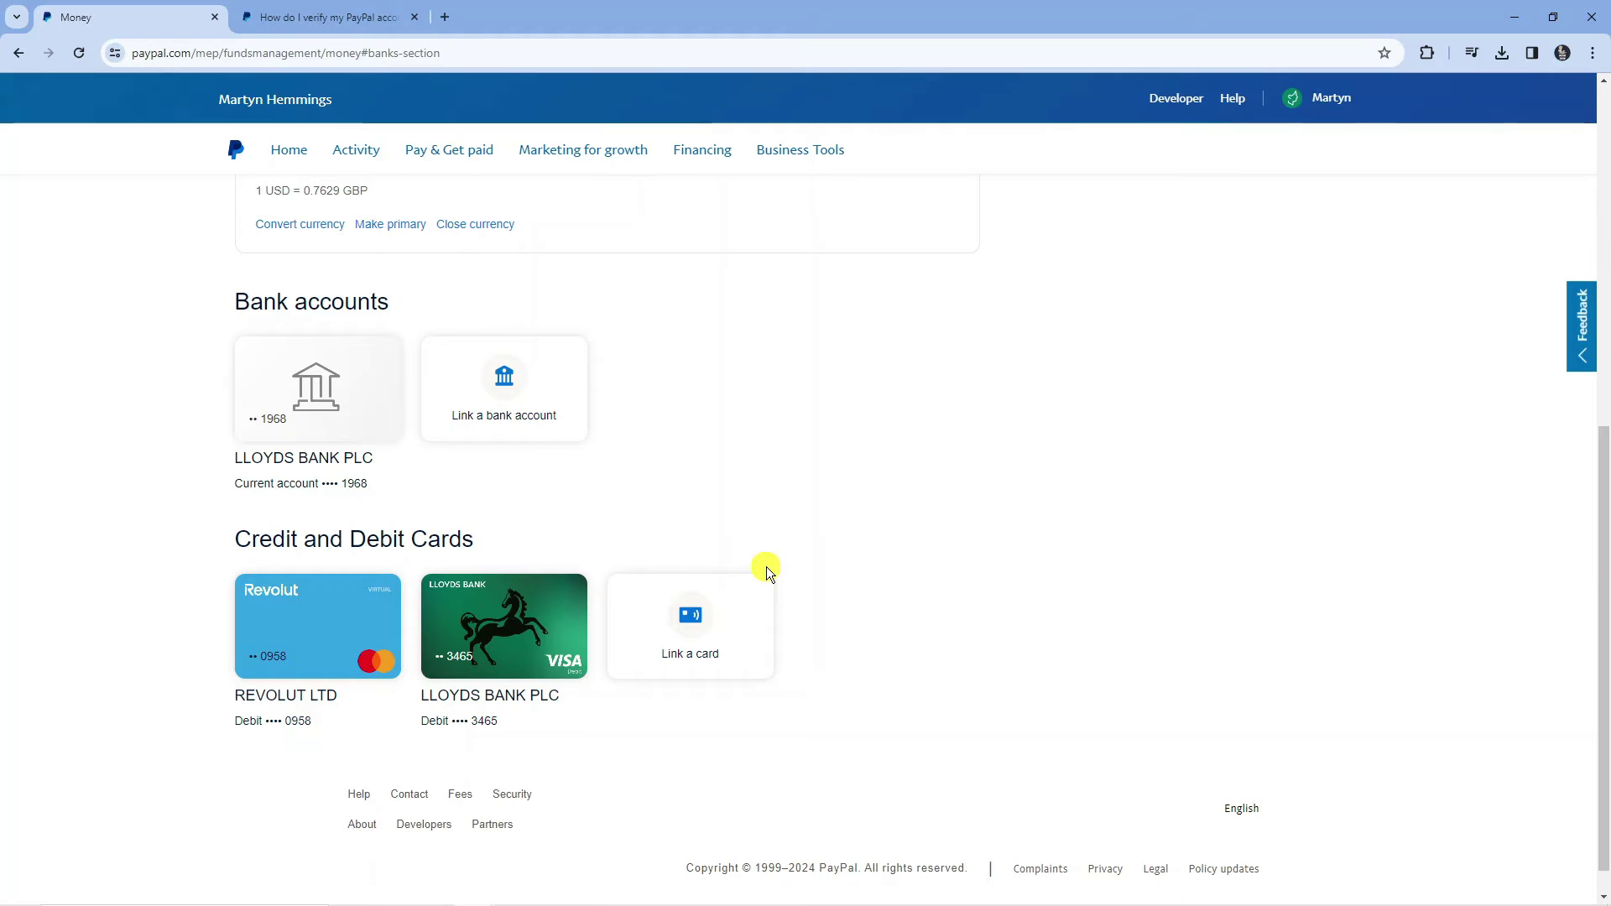
pyautogui.click(730, 604)
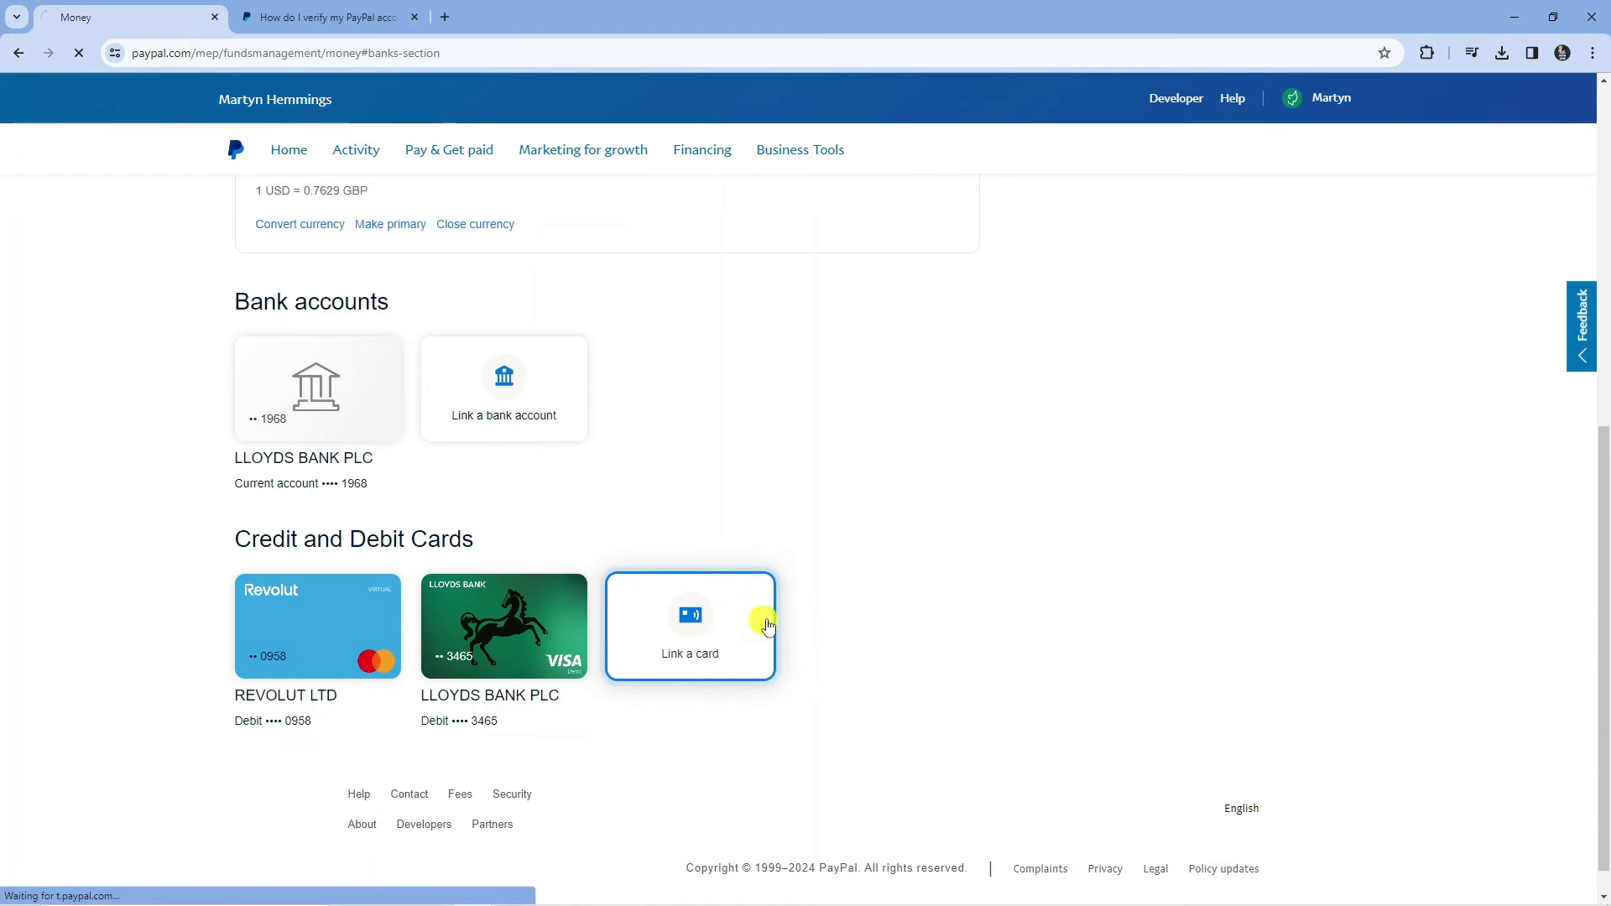